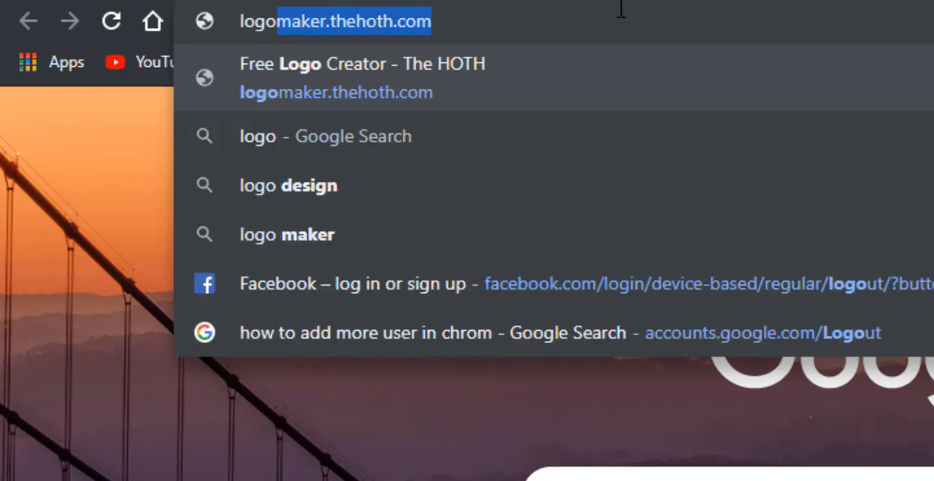
Step: Open the free logo creator at logomaker.thehoth.com
type("mak")
key("Return")
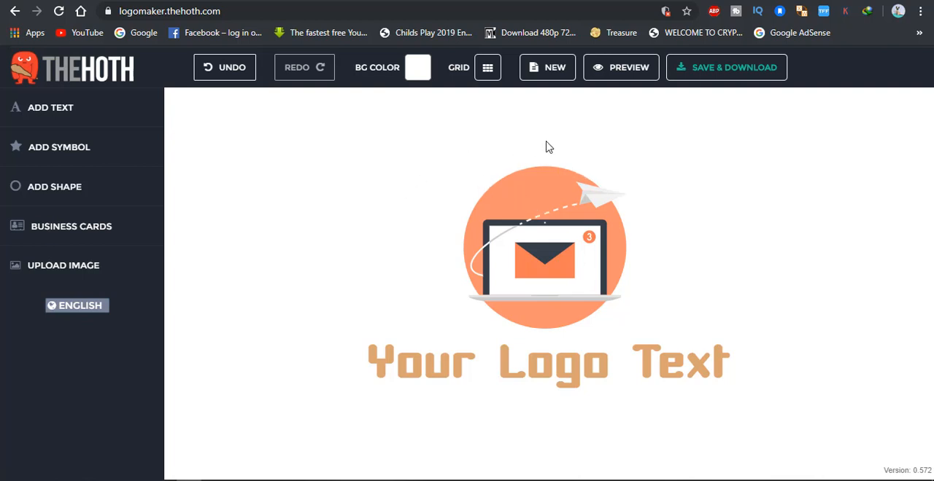
left_click(576, 232)
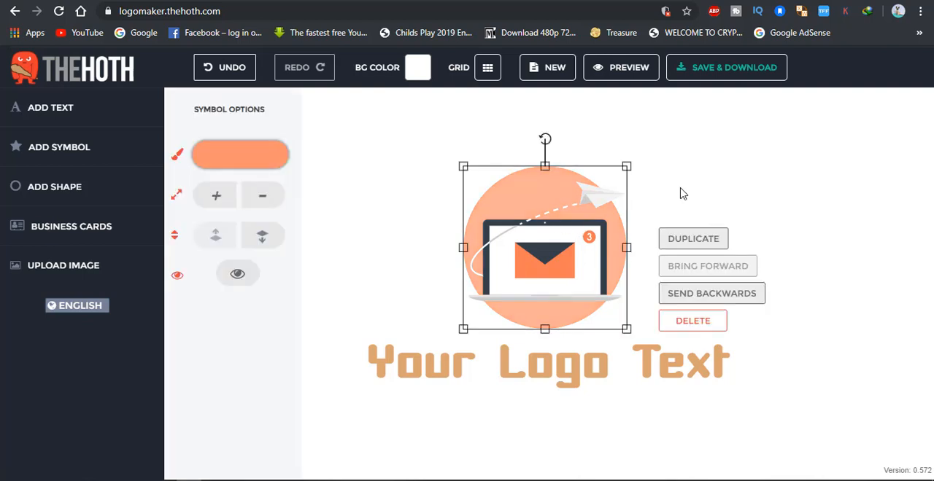
left_click(681, 194)
left_click(546, 199)
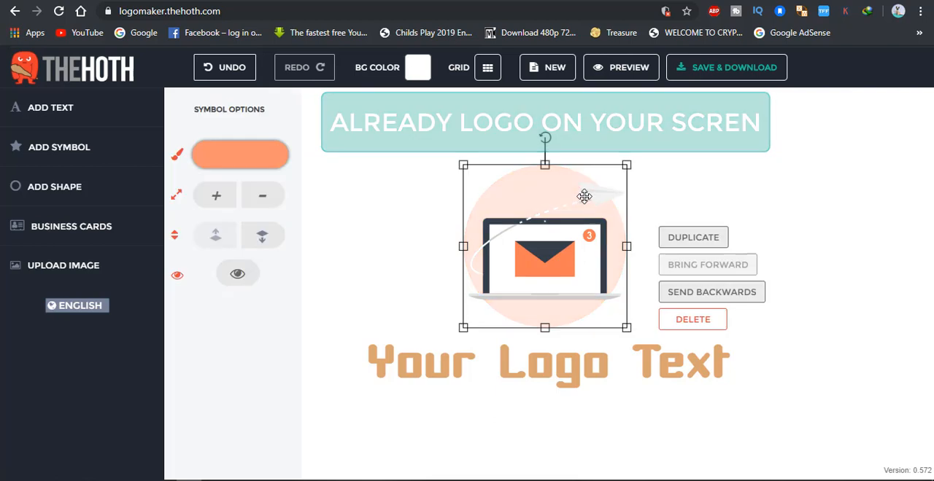
left_click(678, 207)
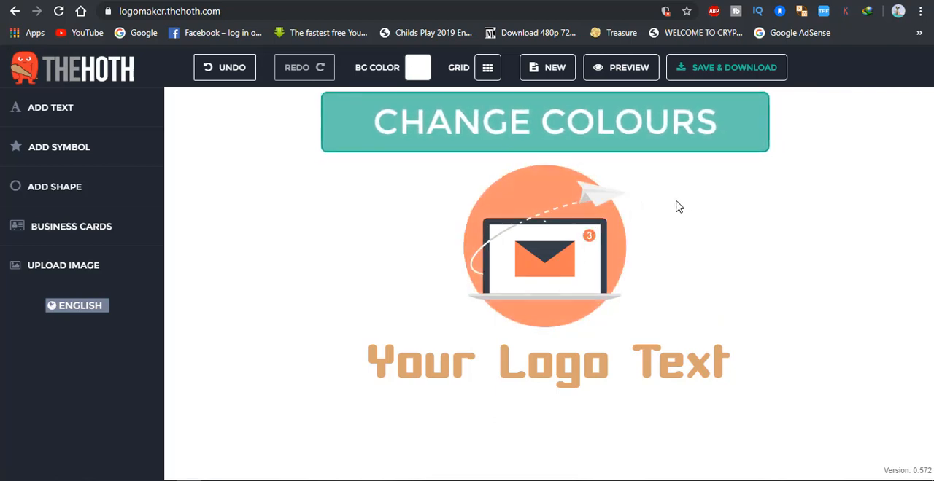
left_click(536, 196)
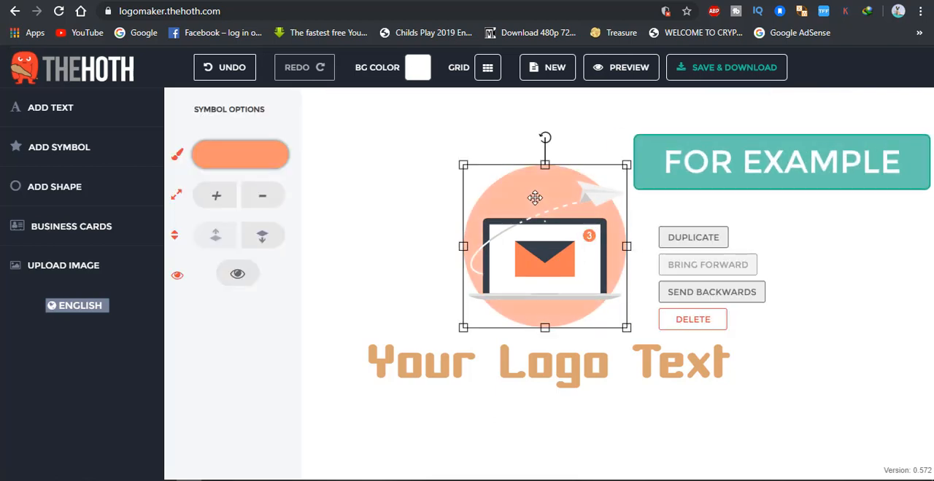
left_click(734, 202)
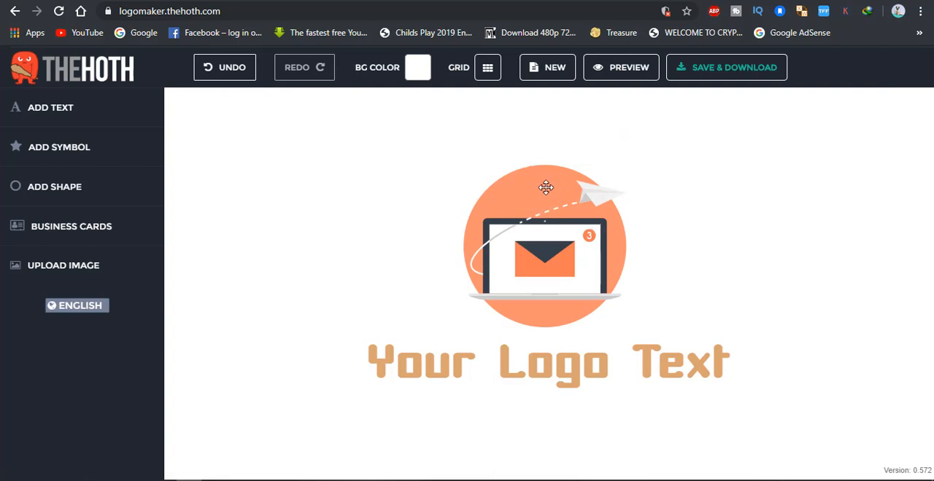
Step: Hide the orange background circle and the light grey parts of the laptop symbol
left_click(546, 188)
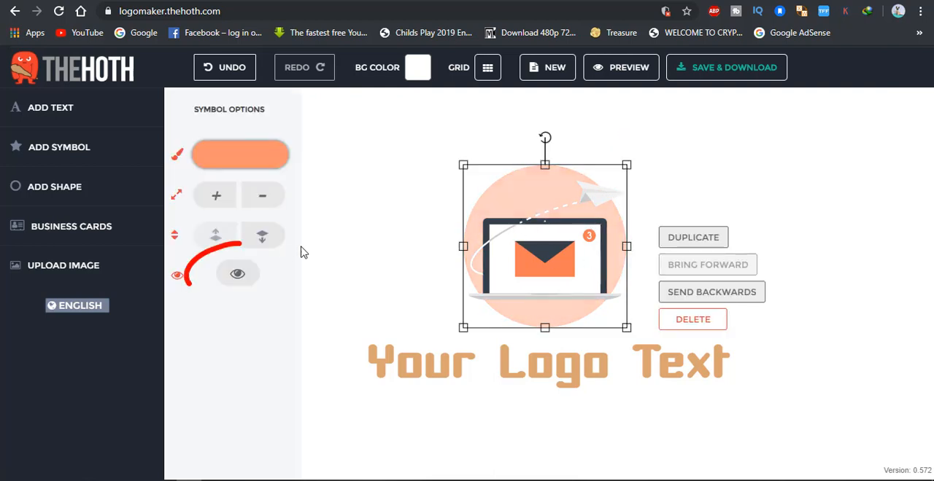
left_click(237, 276)
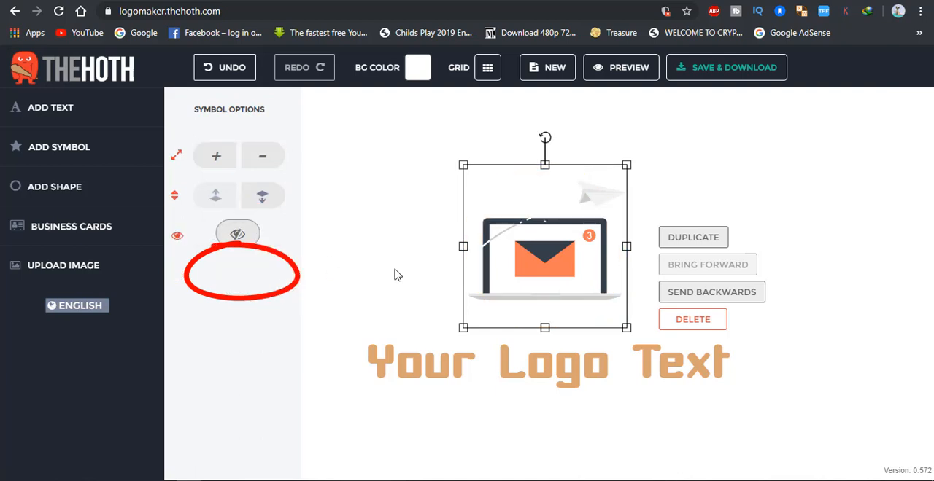
left_click(600, 201)
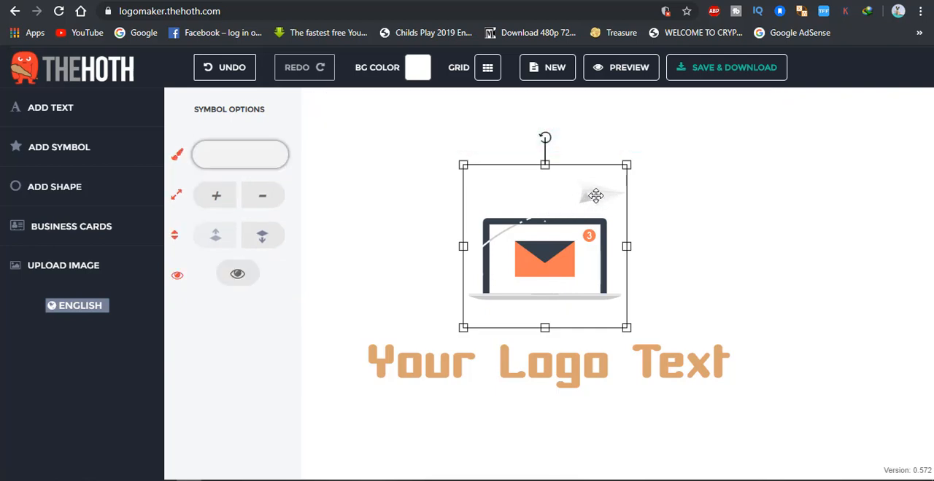
left_click(241, 276)
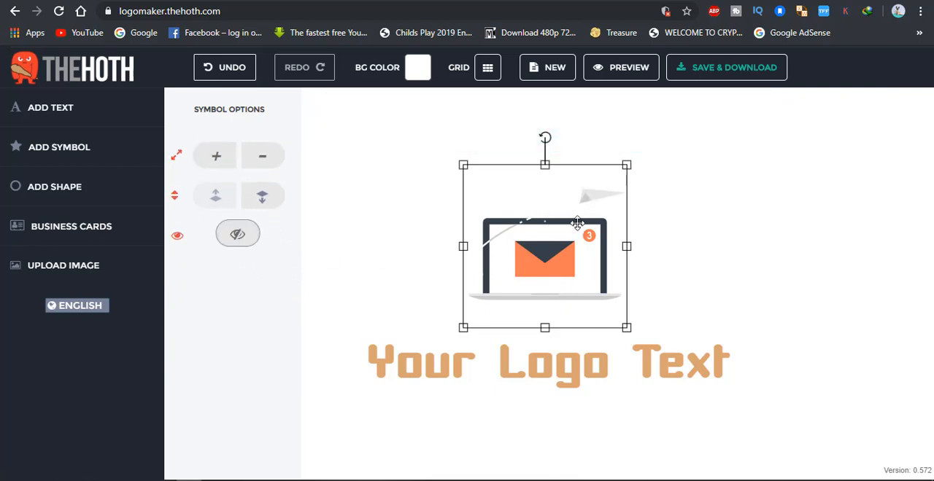
left_click(249, 243)
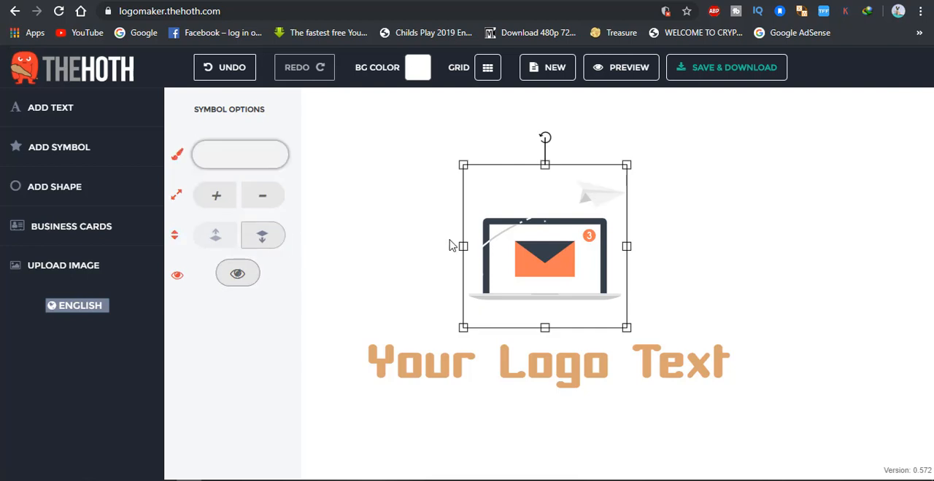
left_click(585, 197)
left_click(239, 274)
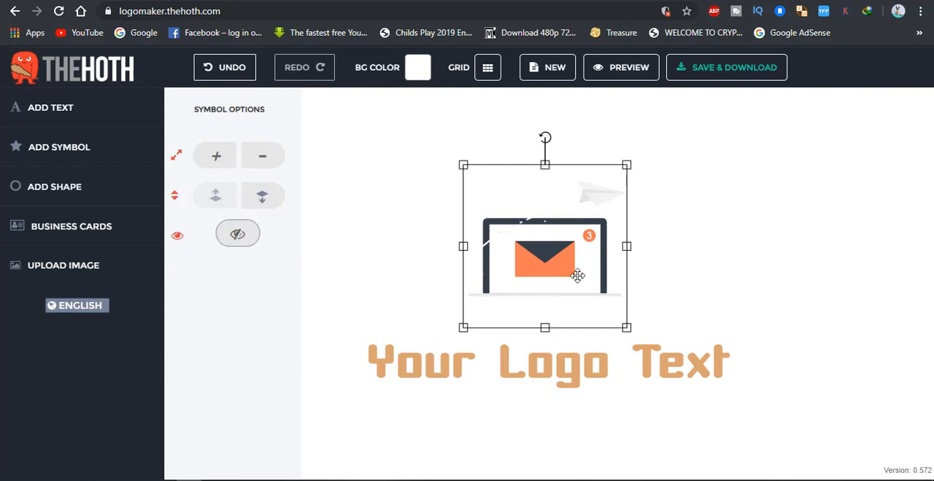
Step: Recolour the orange envelope and notification badge in the laptop symbol to dark blue
left_click(537, 264)
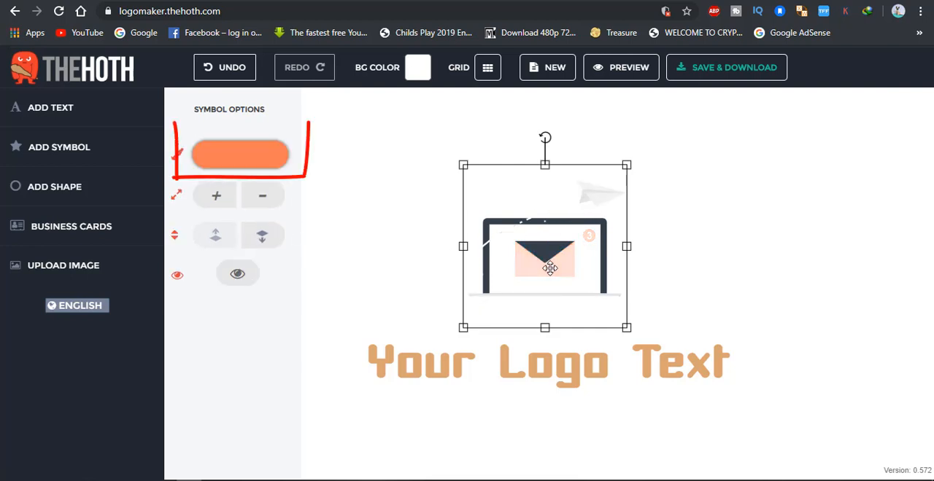
left_click(274, 158)
left_click(381, 193)
left_click_drag(399, 194, 399, 203)
left_click(777, 237)
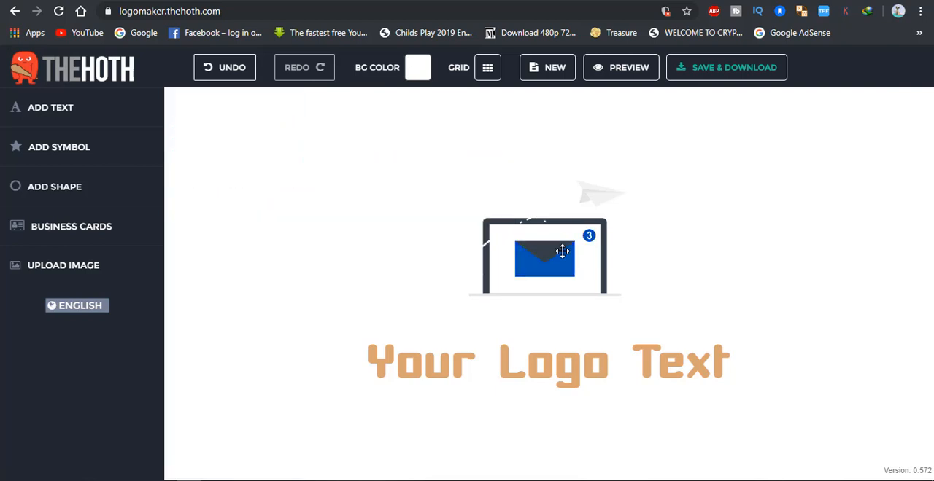
Step: Recolour the laptop frame and the envelope flap to dark grey
left_click(493, 220)
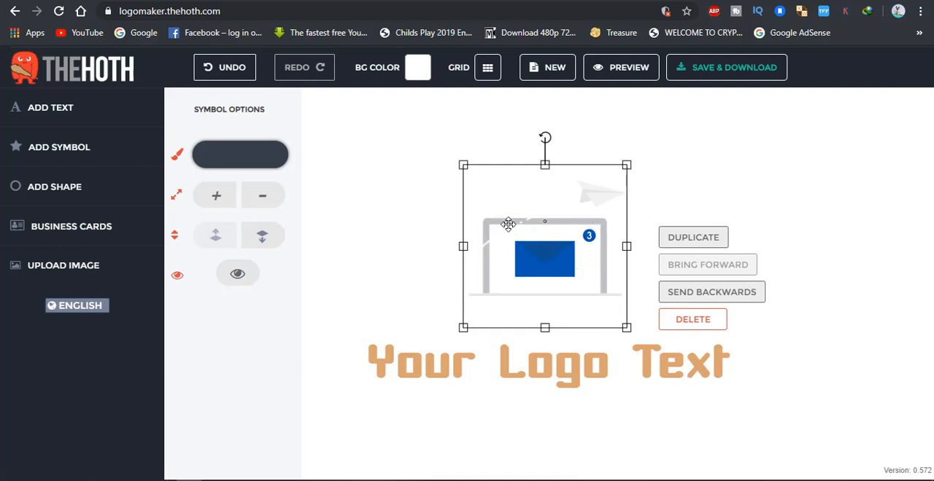
left_click(255, 154)
left_click(284, 158)
left_click(345, 166)
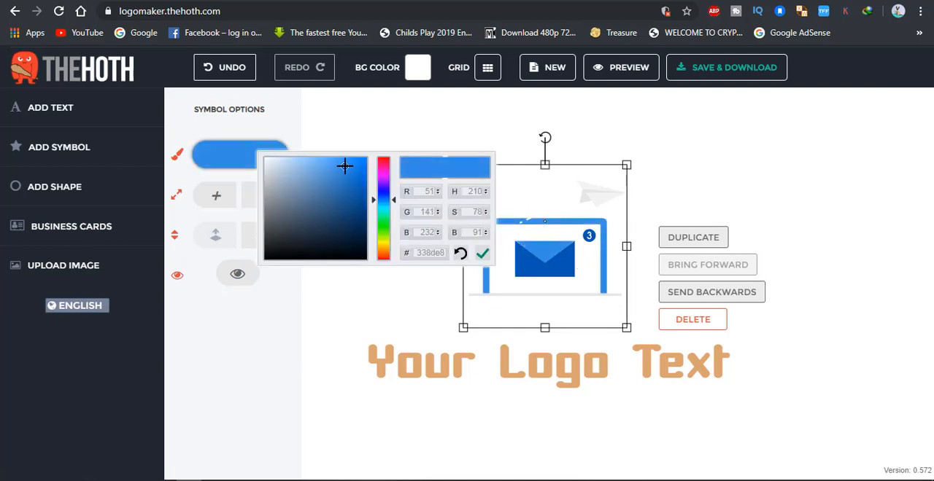
left_click(291, 195)
left_click(247, 220)
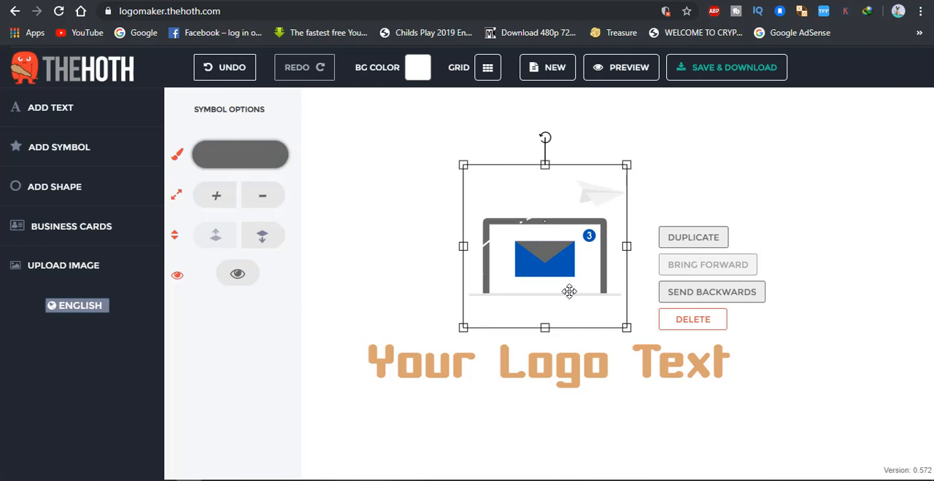
left_click(566, 291)
left_click(735, 286)
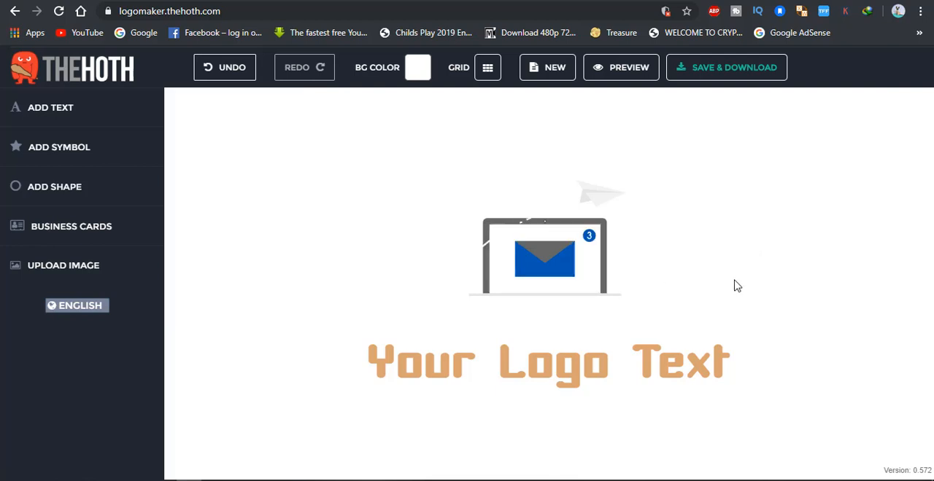
Step: Duplicate the laptop symbol and offset the copy slightly up and to the left of the original
left_click(559, 244)
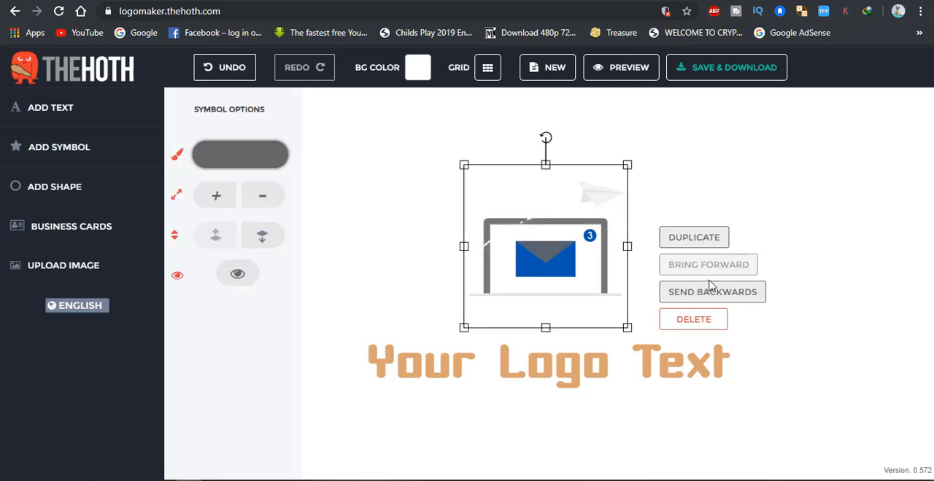
left_click(694, 238)
left_click_drag(580, 261, 546, 240)
left_click(586, 273)
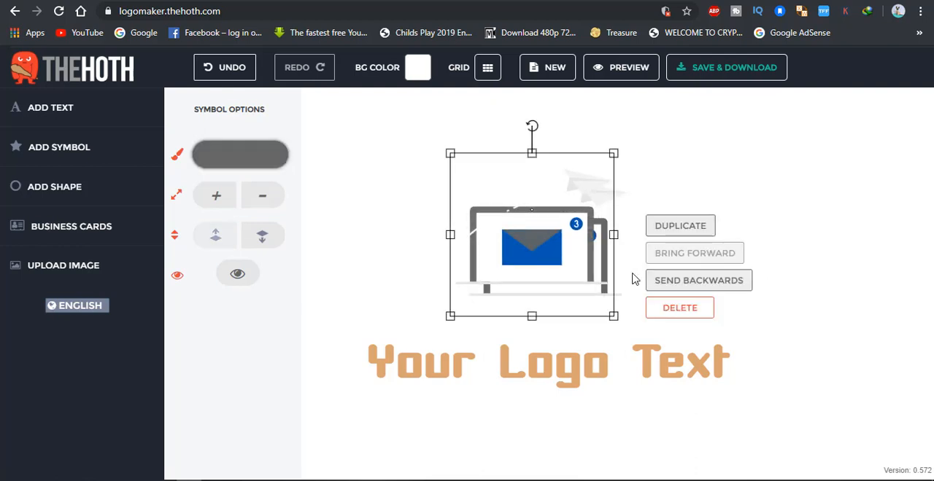
left_click_drag(544, 251, 555, 236)
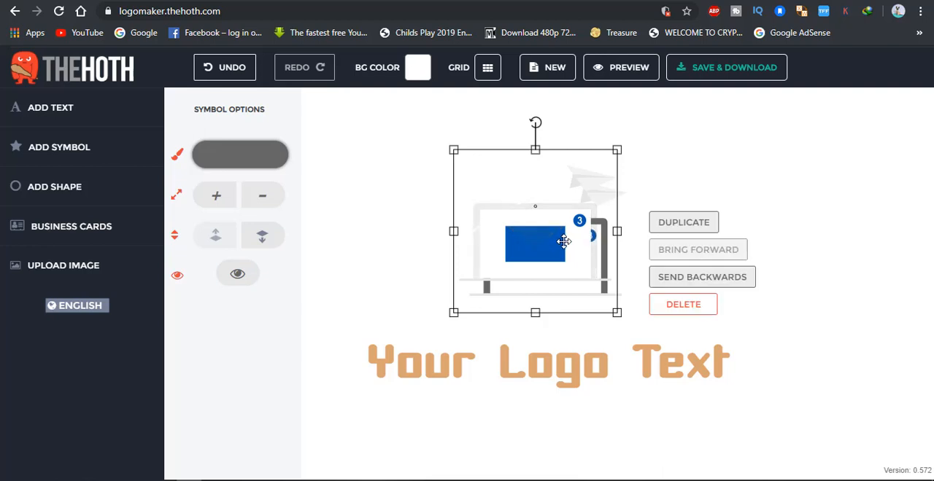
Step: Send the duplicated laptop symbol behind the original and delete the duplicate
left_click(676, 285)
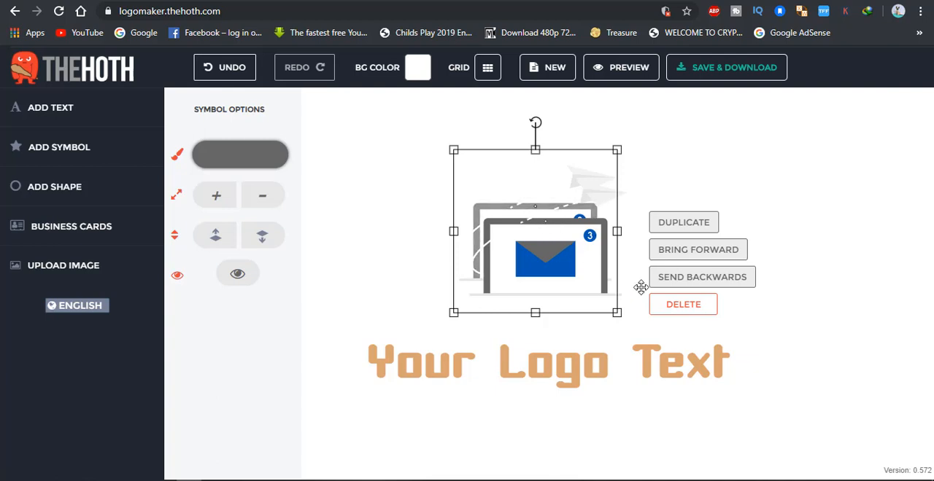
left_click(688, 309)
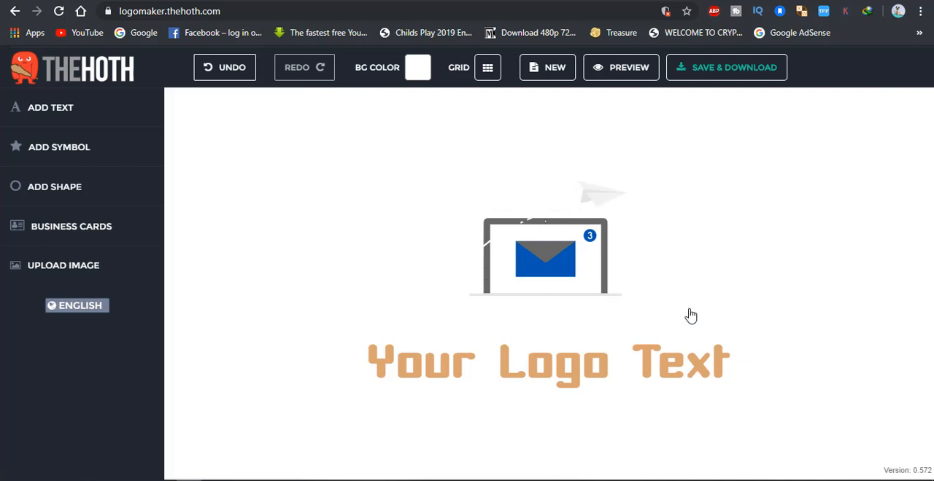
Step: Try other fonts, such as Masque, on the whole "Your Logo Text" line
left_click(568, 255)
left_click(593, 362)
left_click(589, 364)
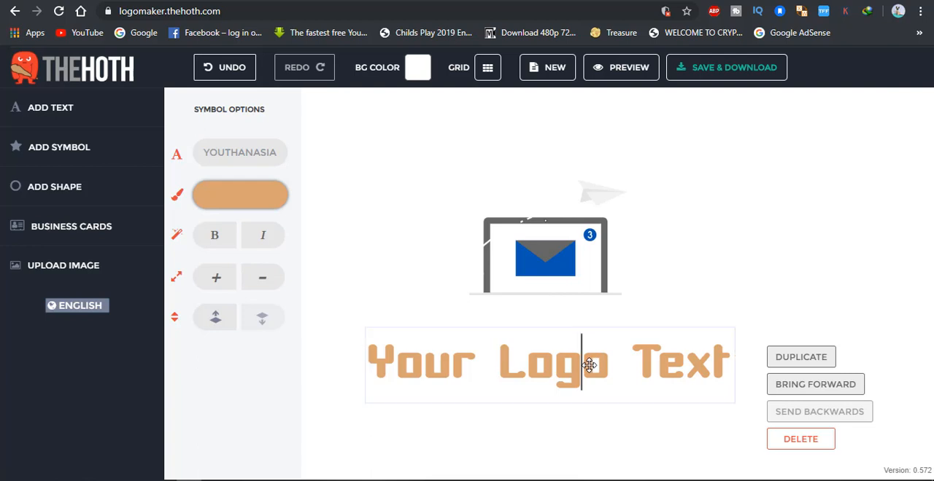
key("ctrl+a")
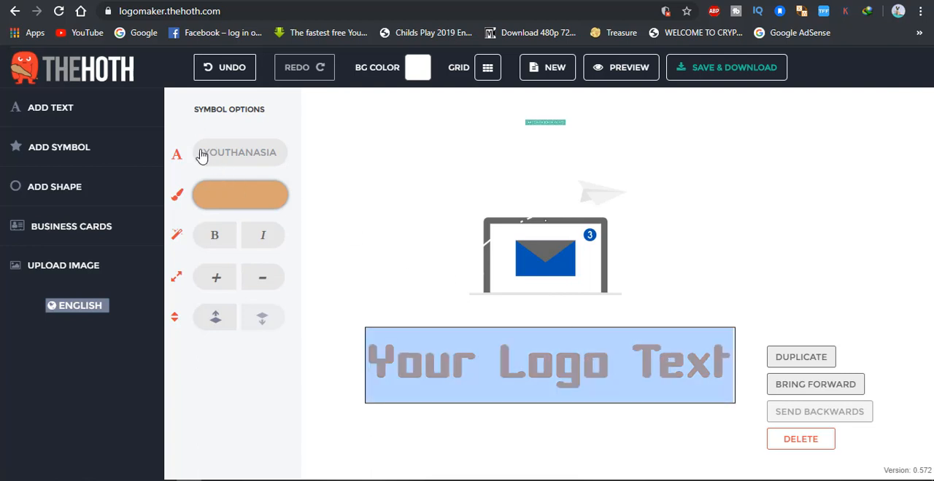
left_click(255, 158)
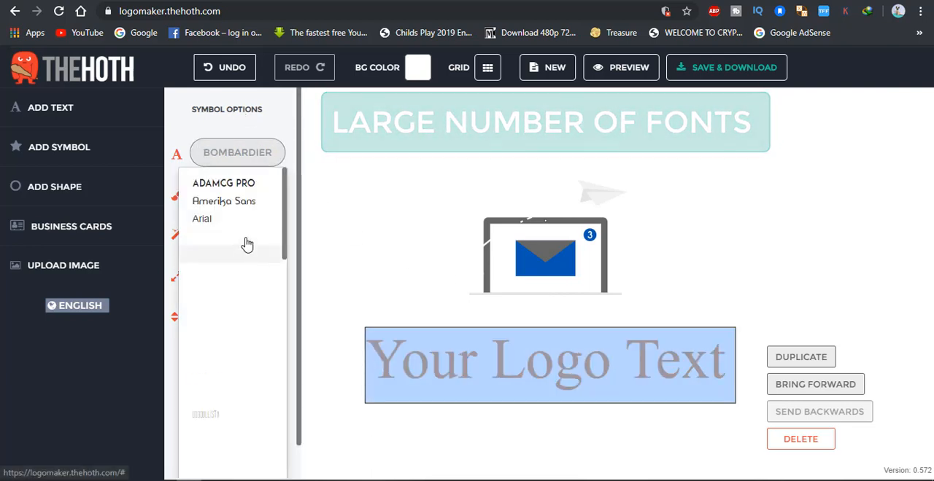
scroll(244, 246, "down", 15)
scroll(248, 244, "down", 6)
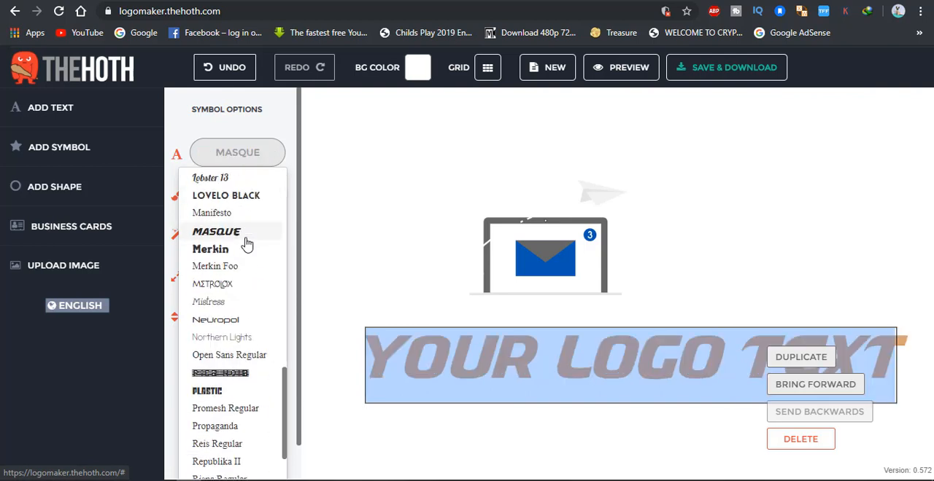
left_click(384, 201)
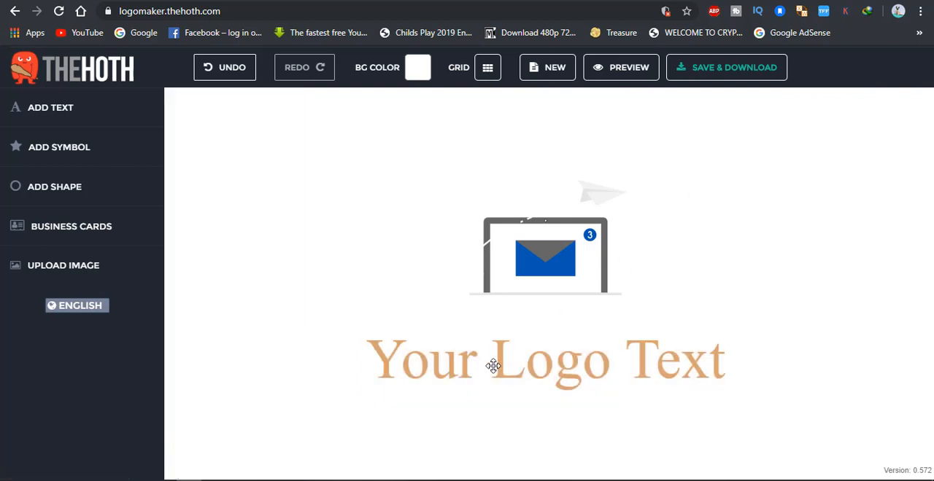
Step: Delete the laptop symbol and the "Your Logo Text" line to empty the canvas
left_click(562, 274)
key("Delete")
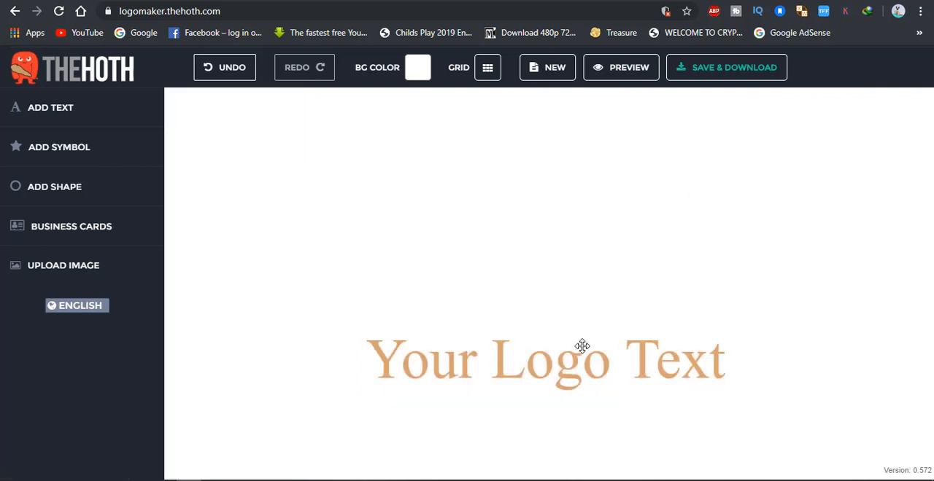
left_click(576, 365)
key("Delete")
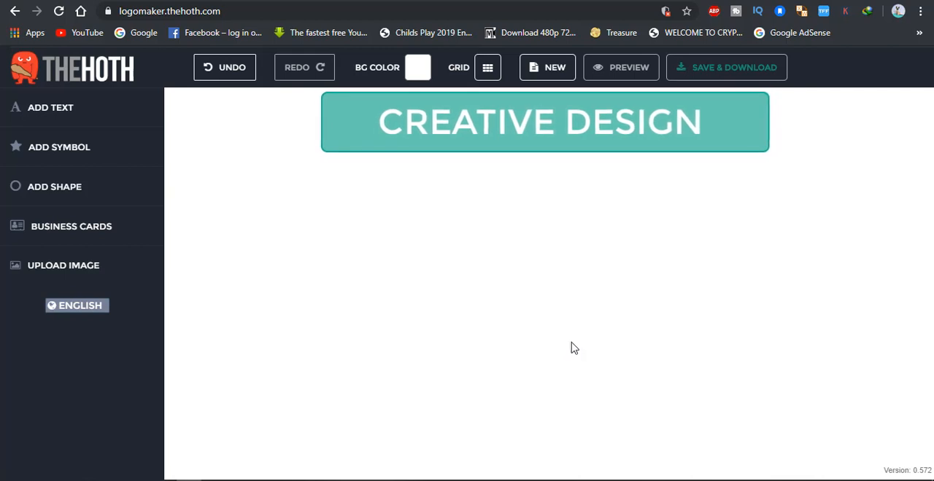
Step: Add a new text object to the empty canvas and try its size controls
left_click(51, 108)
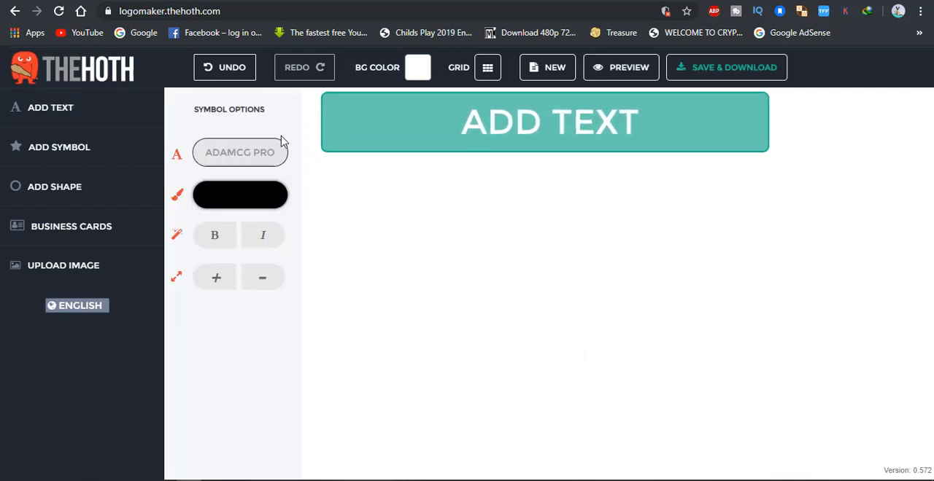
left_click(248, 283)
left_click(223, 282)
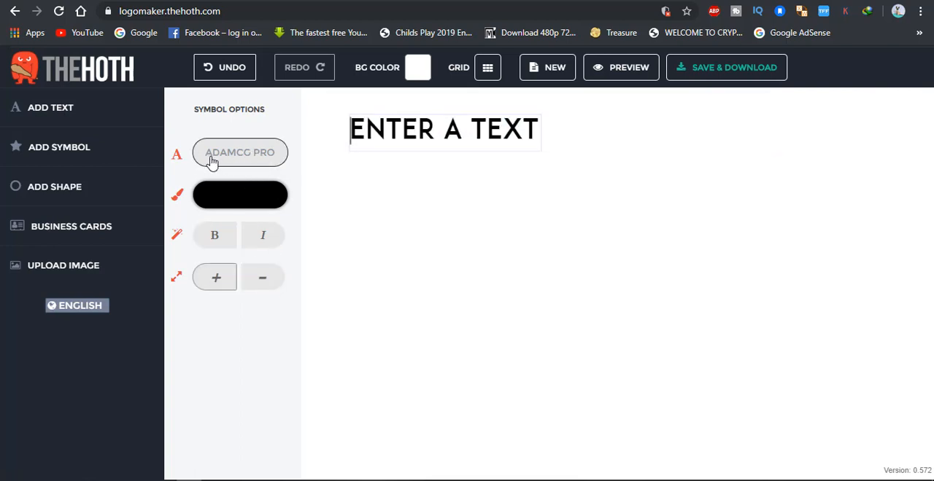
Step: Add the microchip symbol with three circular arrows from the Web symbol category and place it near the middle of the canvas
left_click(81, 151)
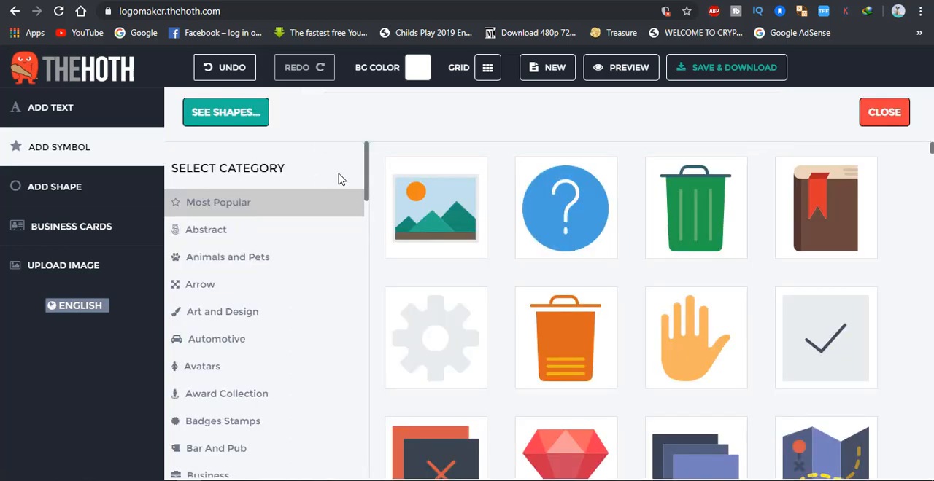
left_click_drag(368, 164, 365, 448)
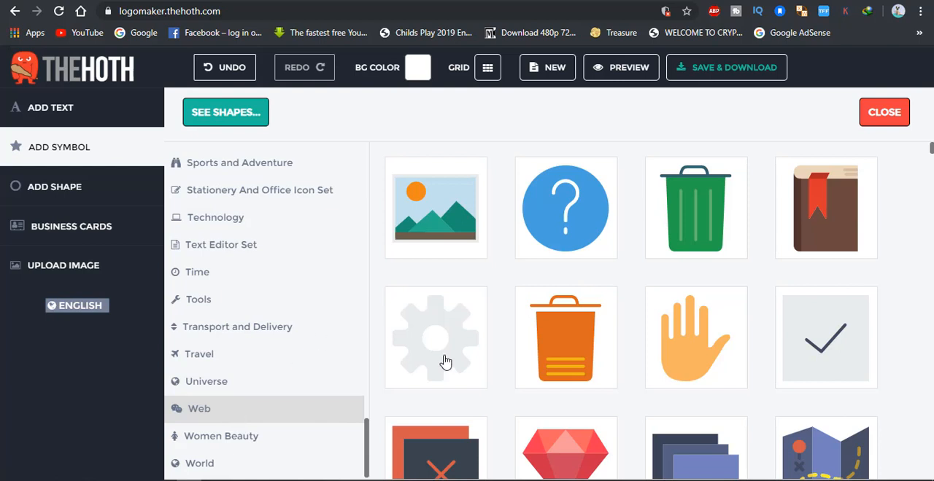
scroll(445, 363, "down", 5)
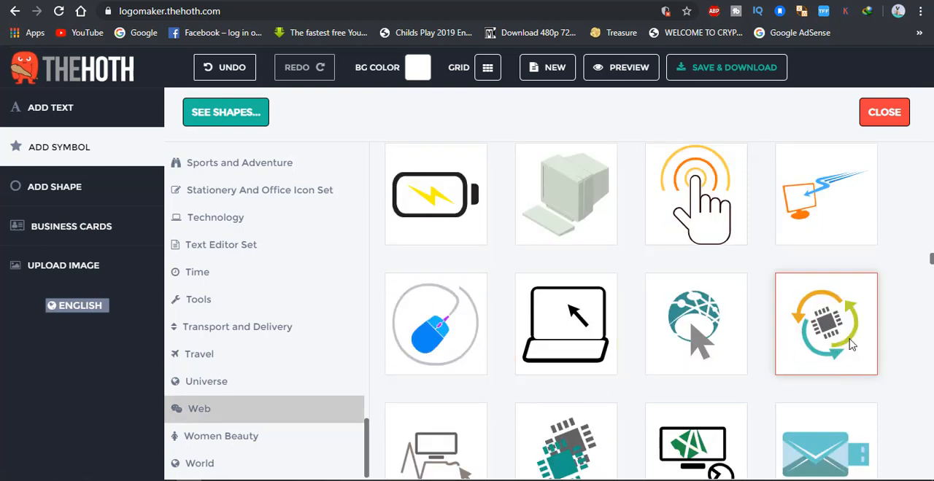
double_click(823, 344)
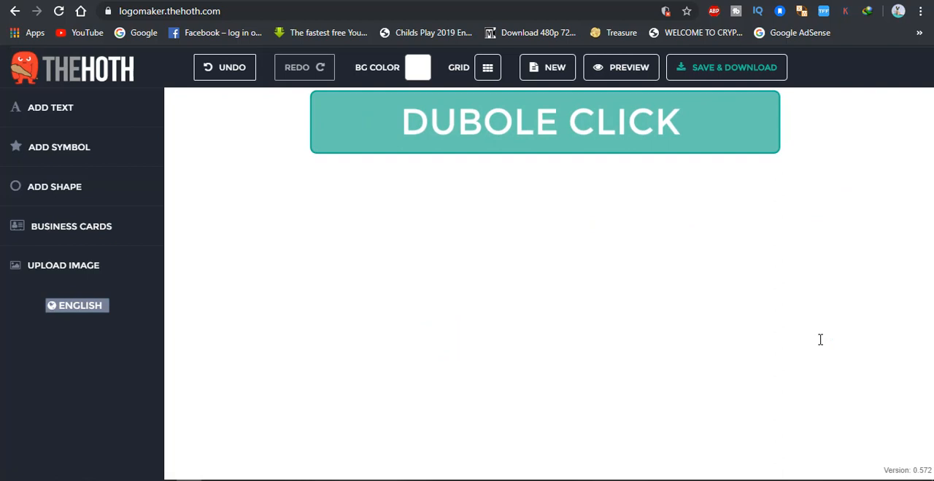
left_click_drag(422, 190, 503, 234)
left_click(511, 292)
left_click(585, 319)
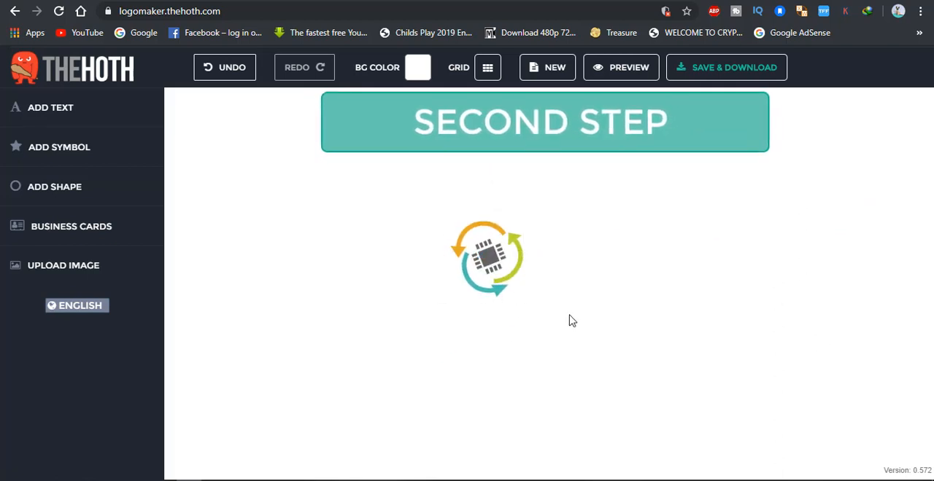
left_click(481, 255)
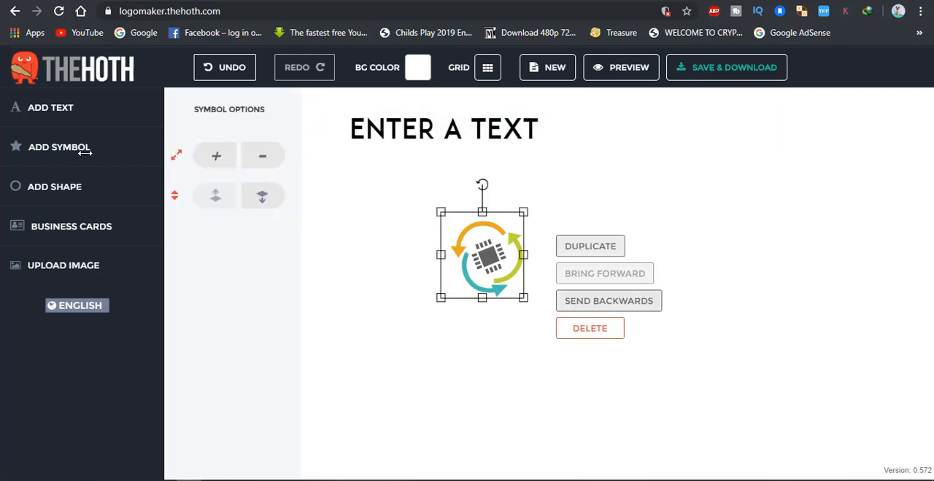
Step: Add a second text object and replace its placeholder wording with "TECH GLOBE"
left_click(68, 110)
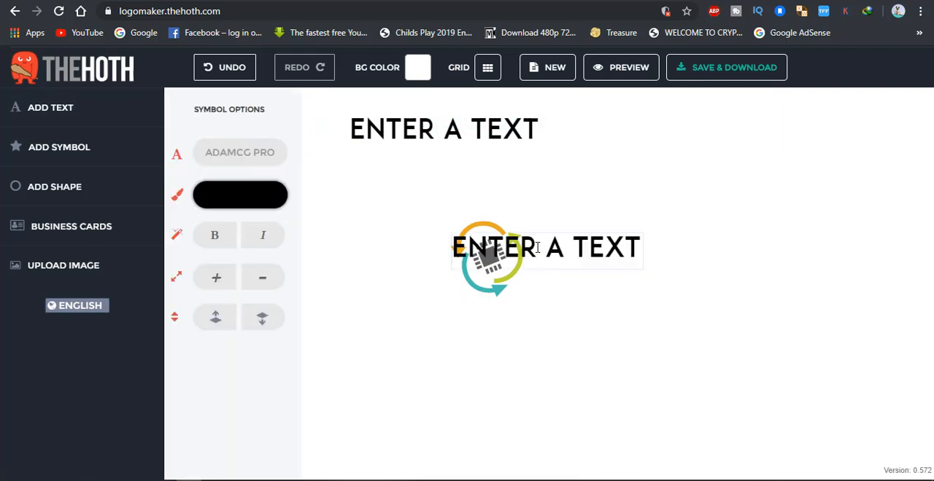
left_click_drag(538, 248, 535, 272)
triple_click(513, 248)
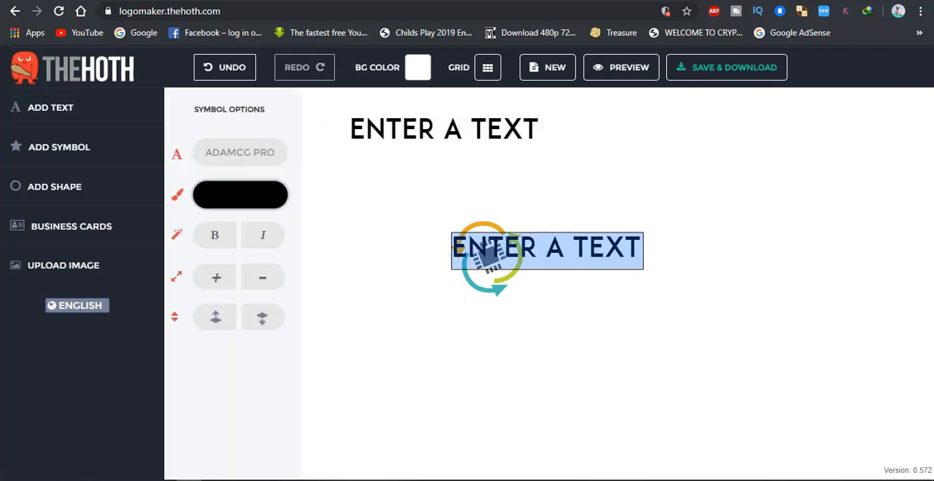
type("TECH GL")
left_click(490, 273)
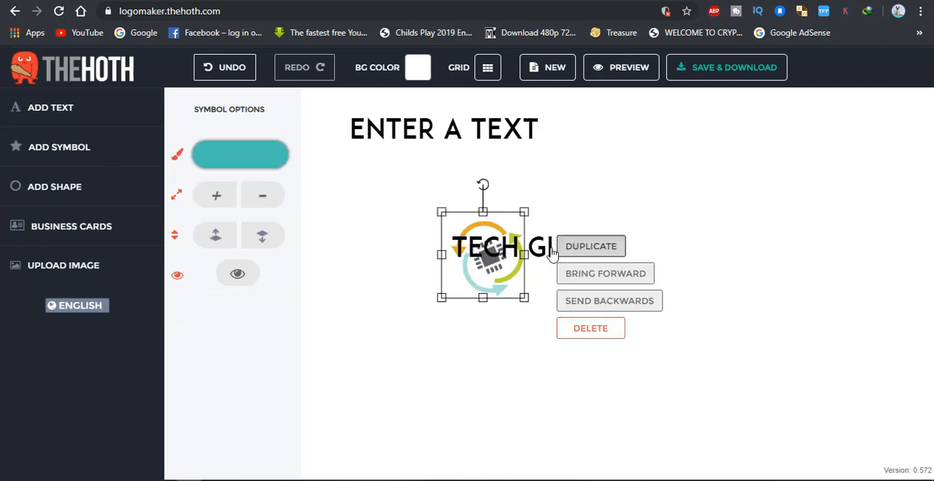
left_click(588, 247)
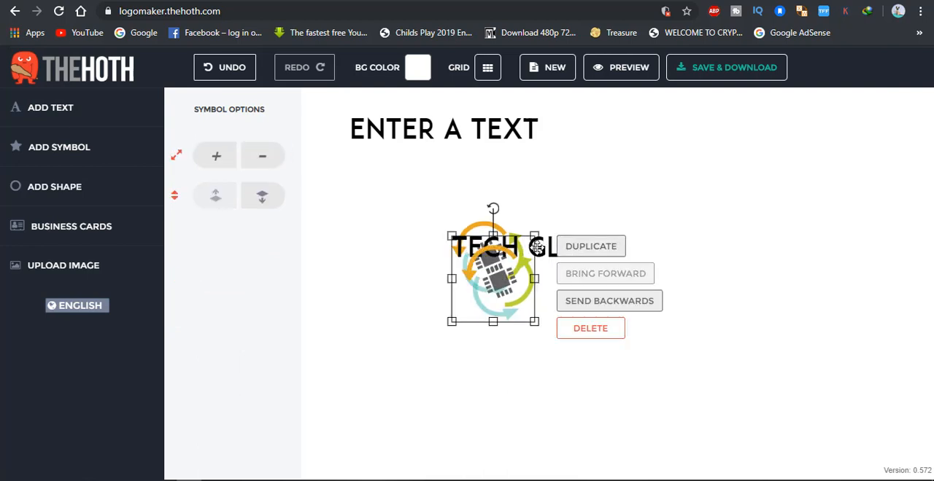
left_click(705, 254)
key("ctrl+z")
Step: Place the "TECH GLOBE" text directly beneath the microchip symbol
left_click_drag(519, 246, 606, 311)
left_click(486, 318)
triple_click(487, 319)
left_click(611, 288)
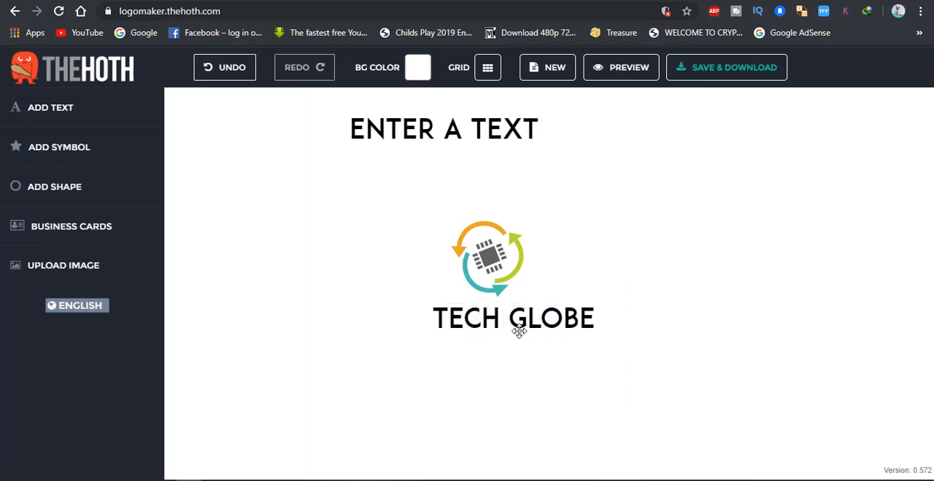
Step: Set "TECH GLOBE" in the Bombardier font with a grey colour and shift it slightly to the right beneath the symbol
left_click(517, 327)
triple_click(542, 327)
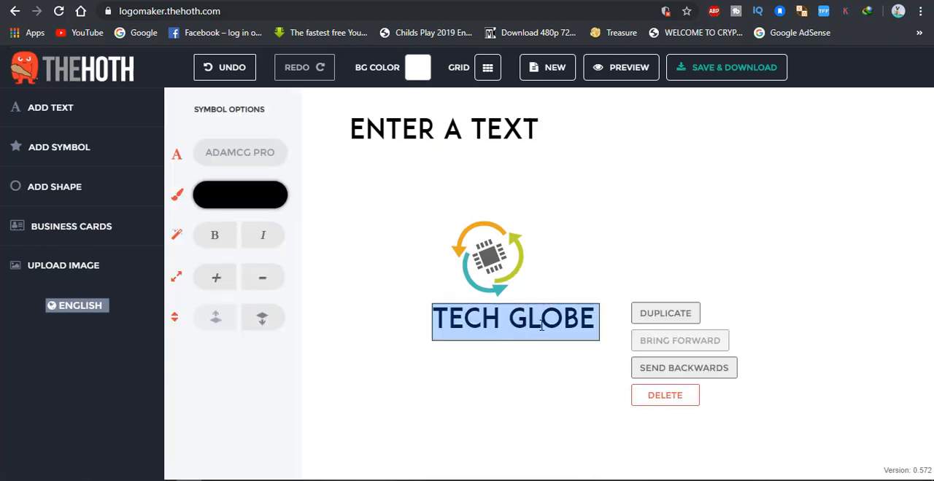
left_click(235, 152)
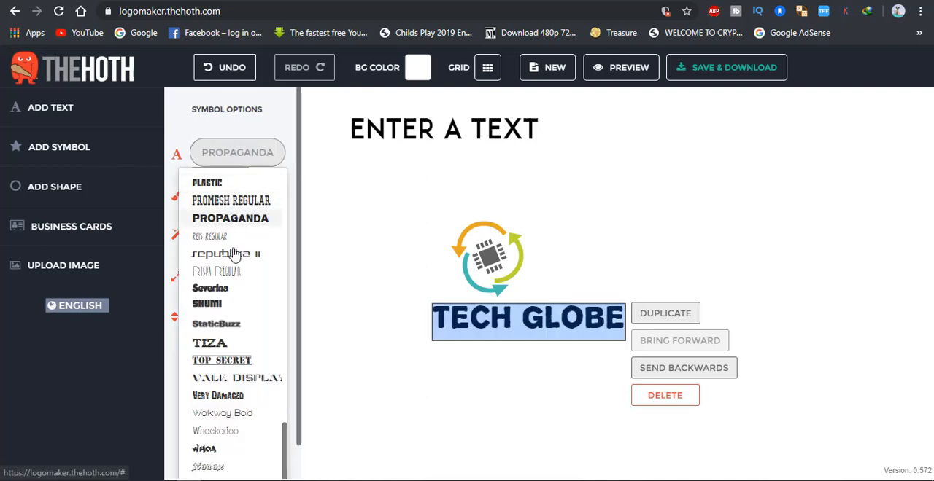
scroll(236, 368, "down", 1)
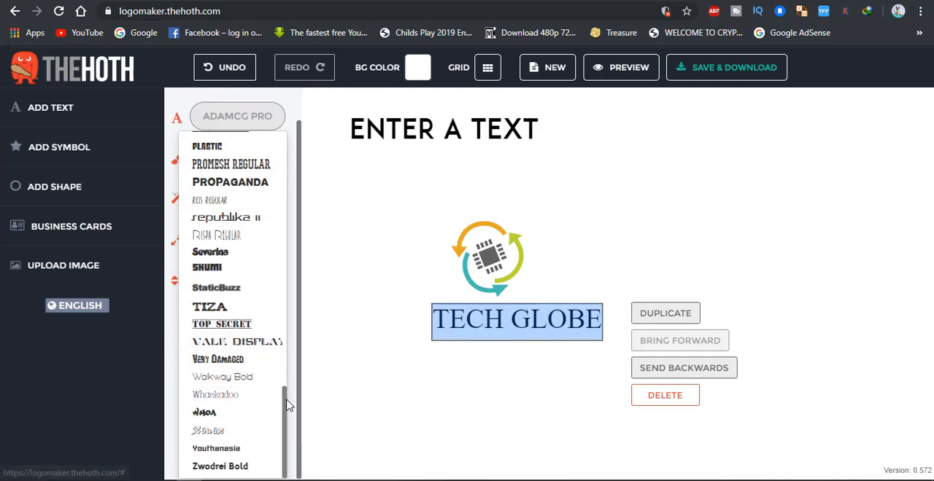
left_click(623, 378)
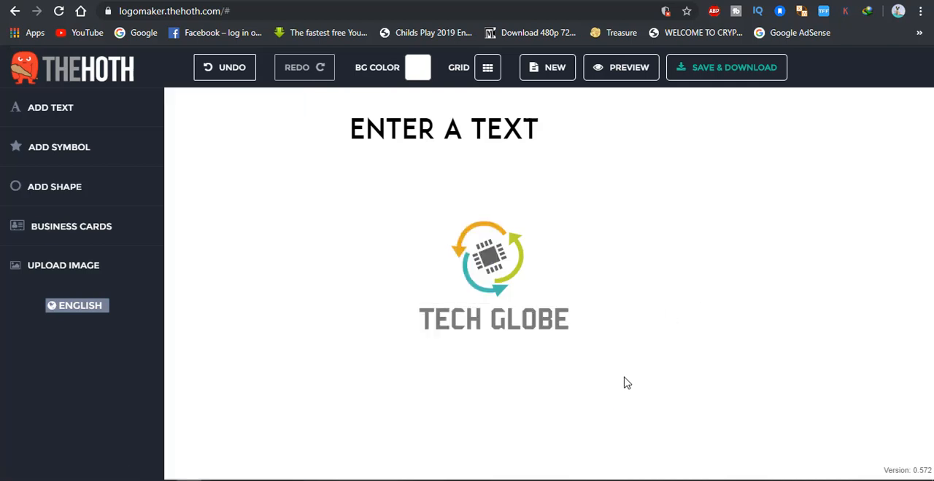
left_click(503, 321)
left_click(655, 278)
left_click_drag(505, 327, 584, 333)
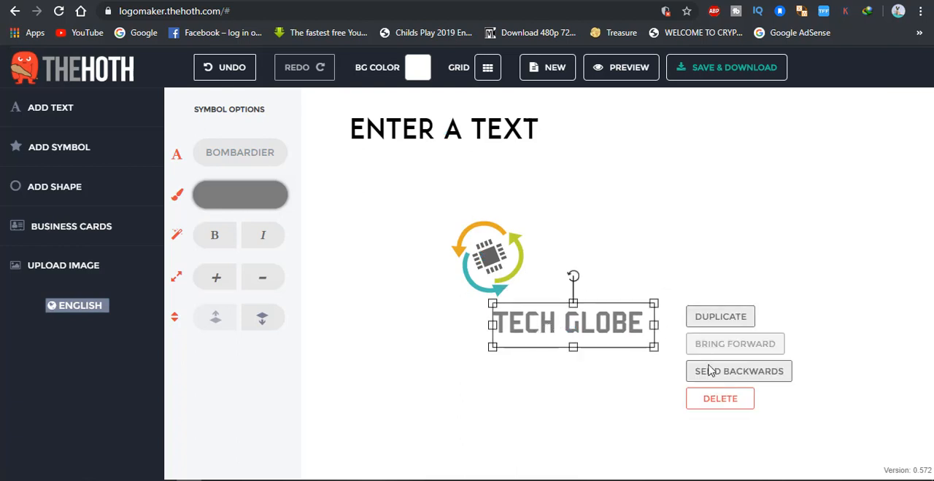
Step: Duplicate the "TECH GLOBE" text and cut the copy down to the letters "BE"
left_click(709, 319)
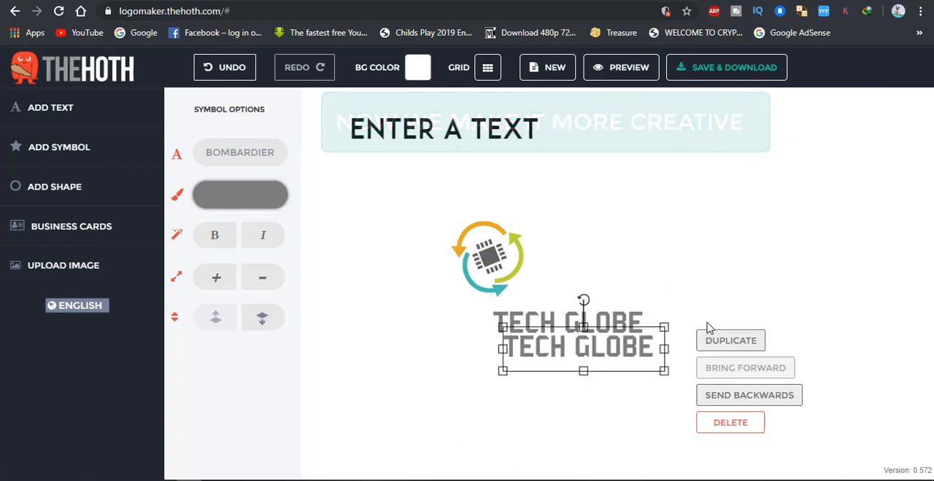
double_click(620, 347)
left_click_drag(615, 348, 490, 346)
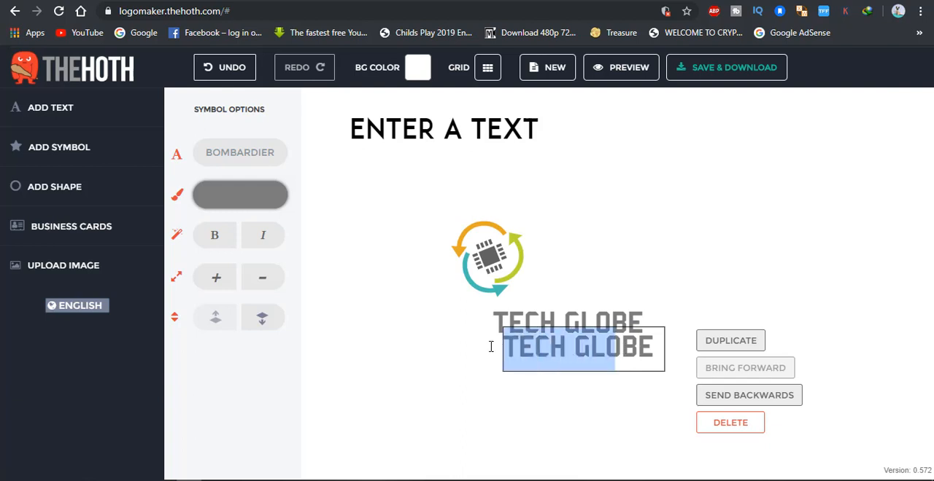
key("BackSpace")
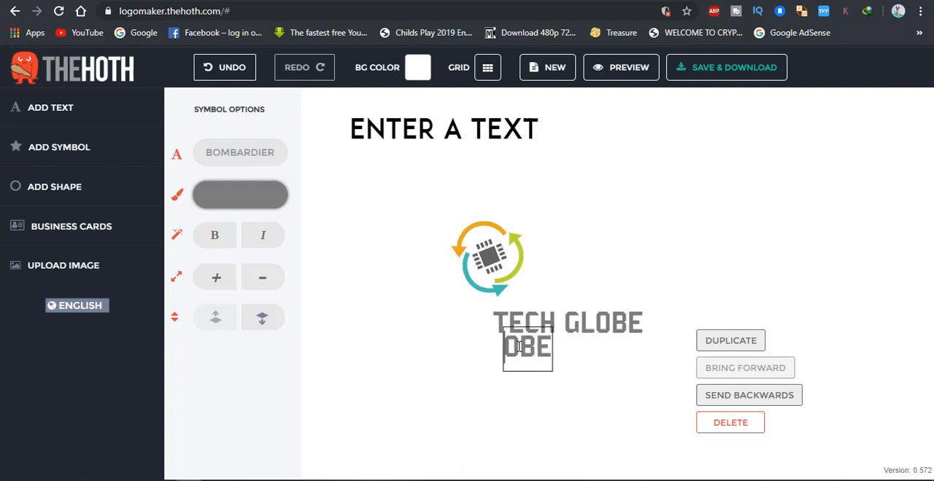
key("BackSpace")
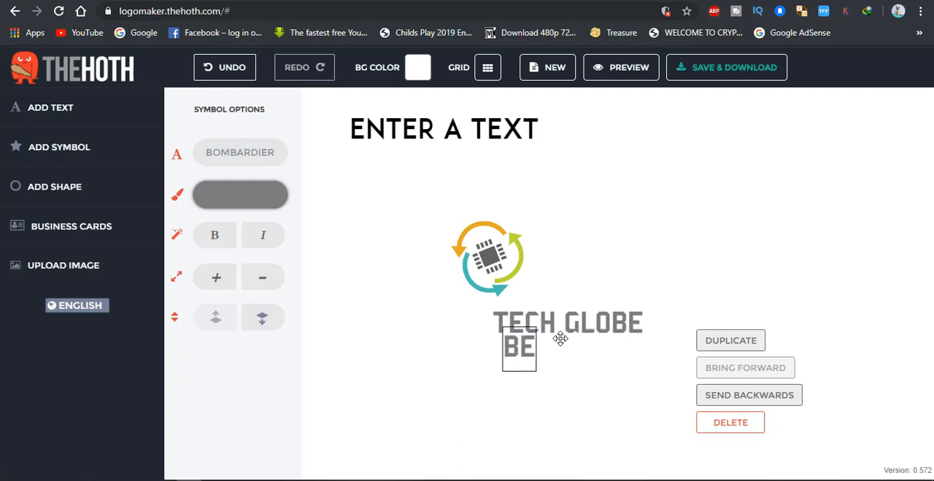
Step: Shorten the original text to "TECH GLO" and align the separate "BE" text at its end
left_click(619, 328)
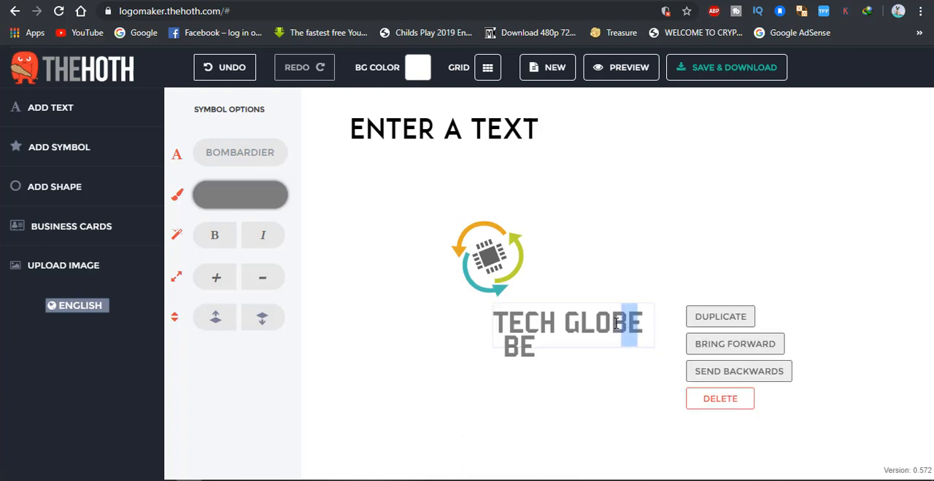
left_click_drag(520, 347, 625, 326)
left_click(625, 324)
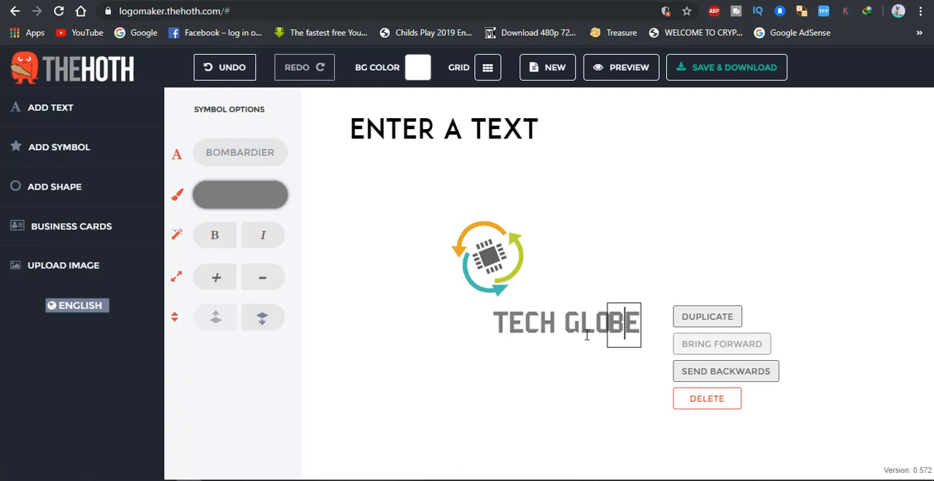
Step: Set the separate "BE" letters in the Florencesans font and reduce their size slightly
double_click(629, 318)
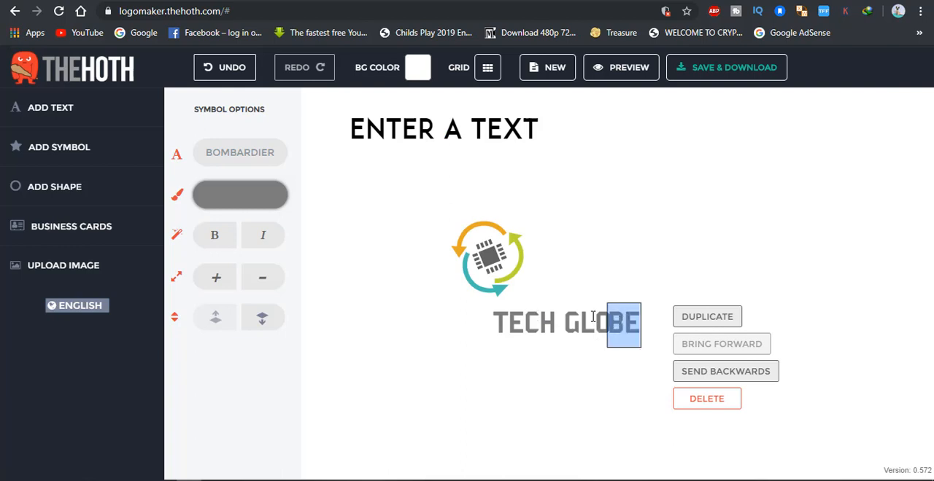
left_click(232, 154)
scroll(226, 284, "down", 3)
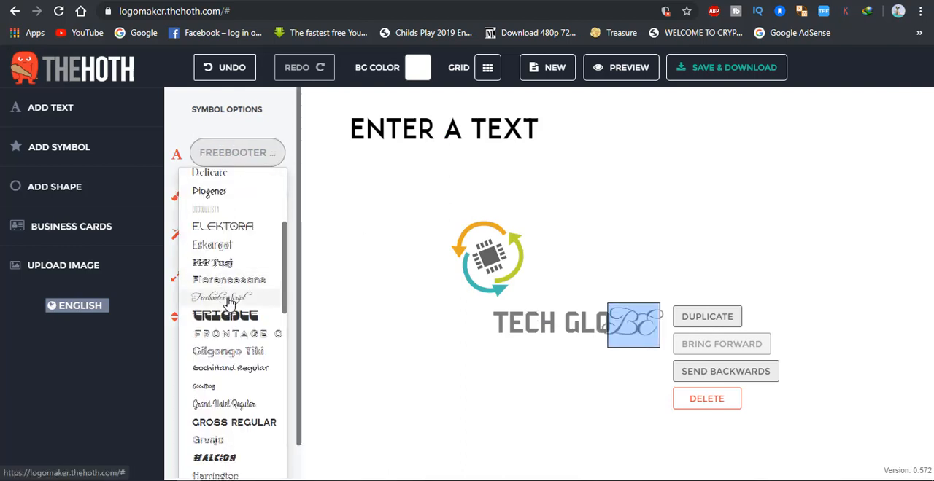
left_click(229, 282)
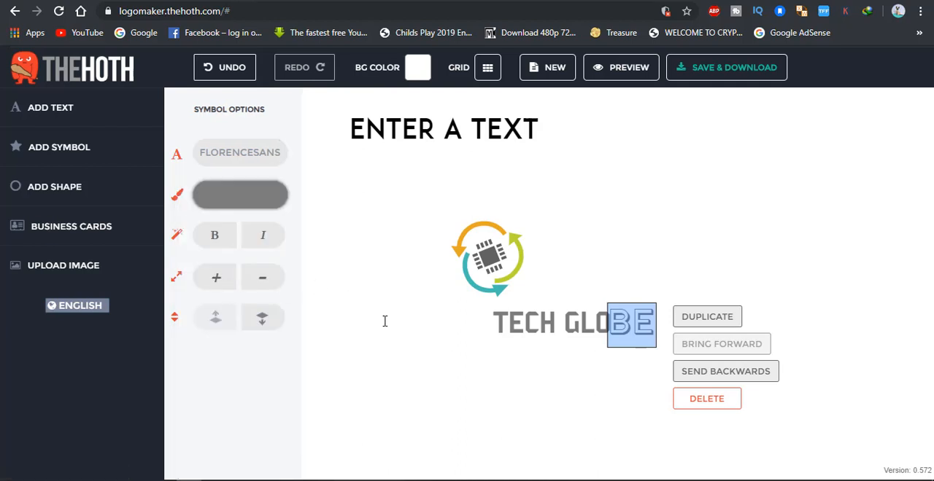
left_click(383, 321)
left_click(490, 326)
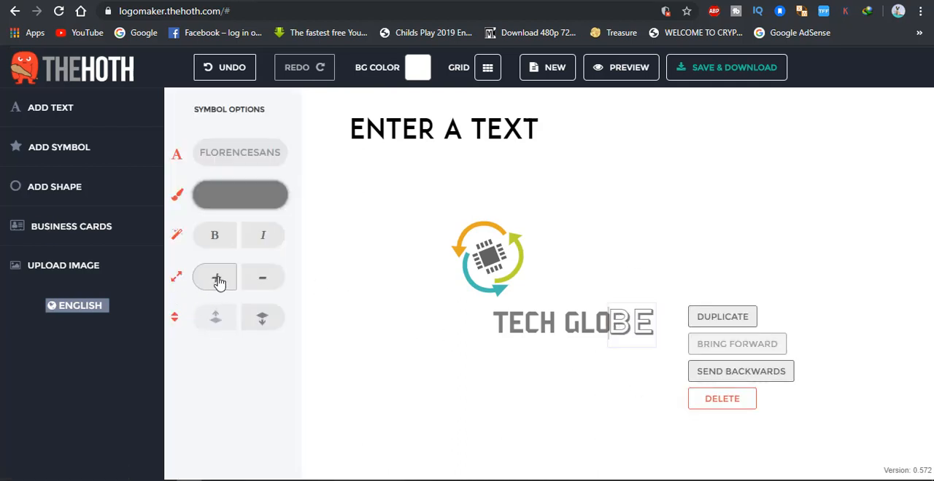
left_click(261, 283)
left_click(537, 377)
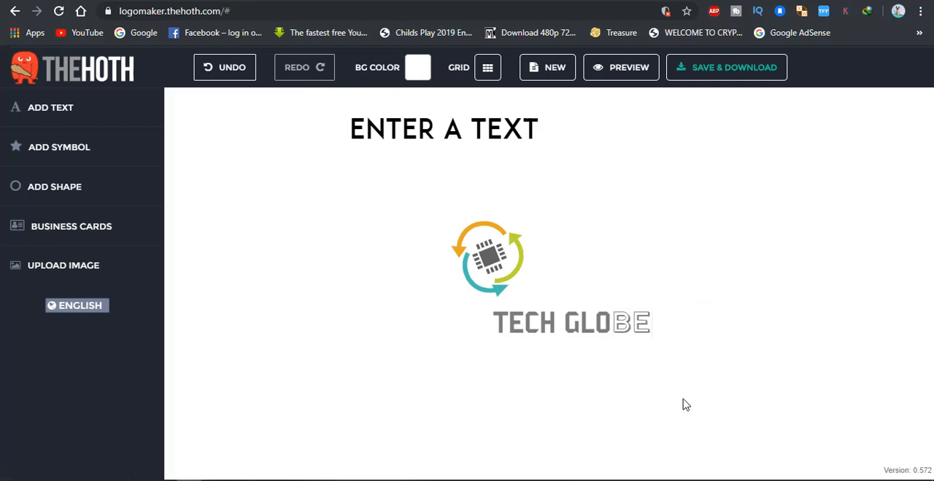
Step: Shrink the microchip symbol, move it over the start of "TECH" and send it behind the text
left_click_drag(472, 263, 450, 315)
left_click(606, 410)
left_click_drag(485, 339, 502, 325)
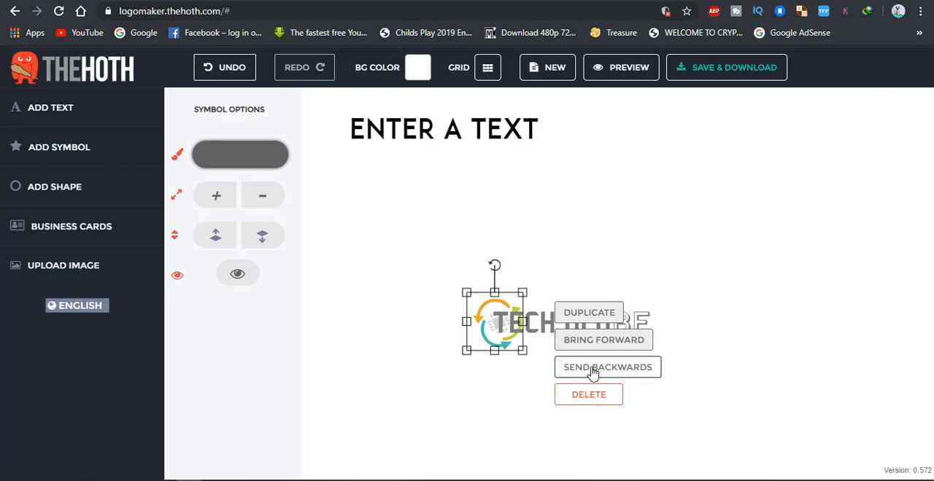
left_click(594, 369)
left_click(516, 334)
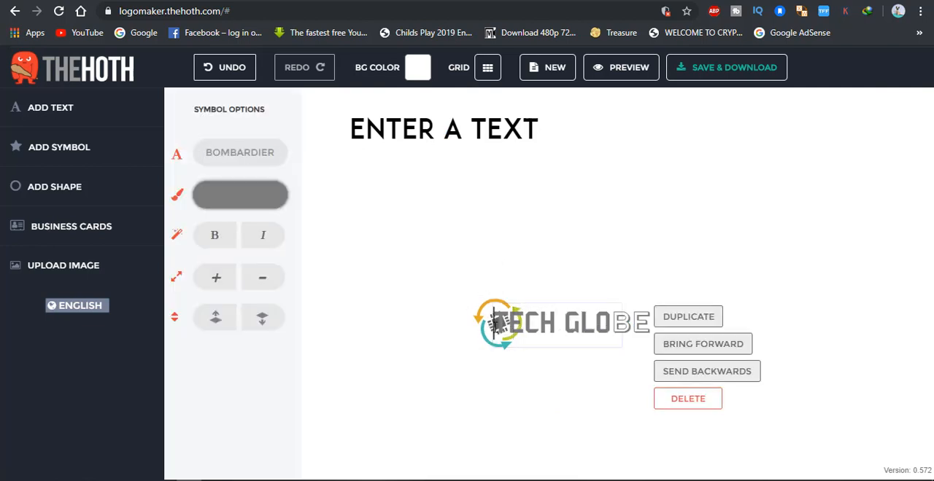
left_click(508, 365)
Step: Place the microchip symbol immediately to the left of "TECH GLOBE" and recolour its green arrow grey
left_click_drag(479, 322, 411, 313)
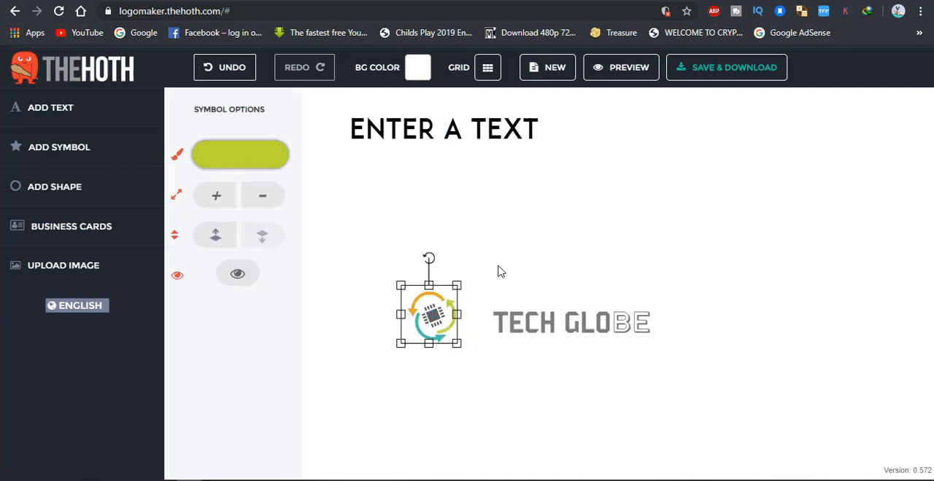
left_click(552, 324)
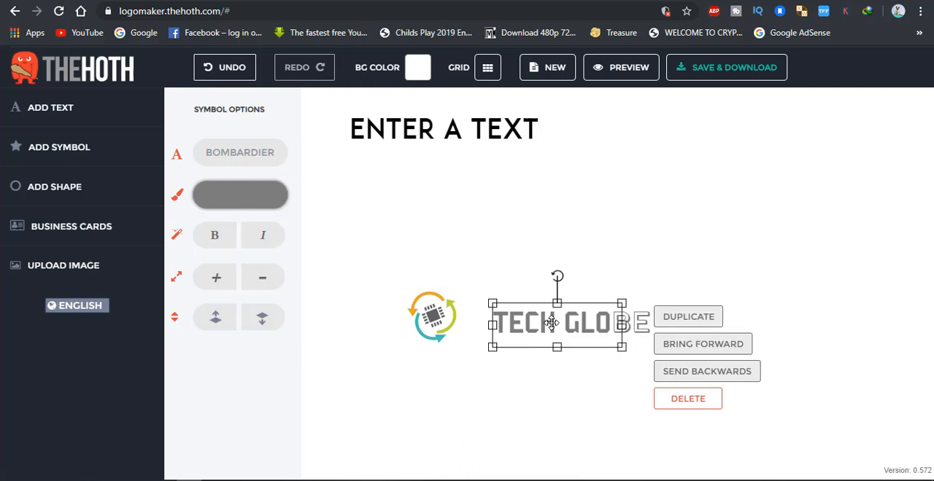
left_click(432, 315)
left_click_drag(432, 315, 471, 322)
left_click(593, 285)
left_click(482, 317)
left_click(778, 410)
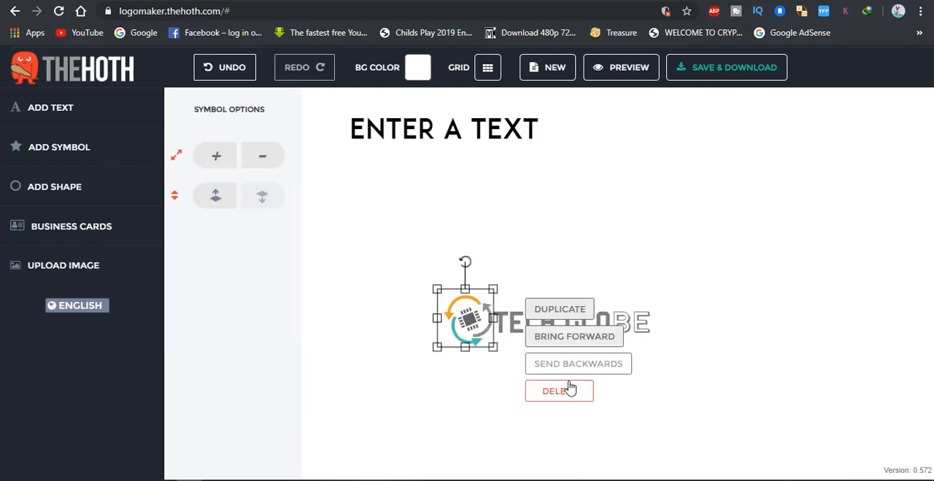
left_click(694, 416)
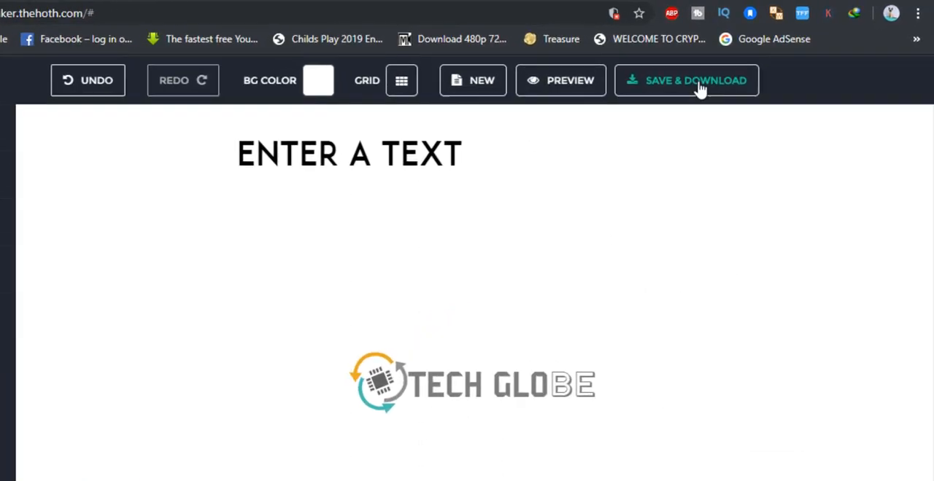
Step: Save the logo project for download, entering the e-mail address that receives the project link
left_click(617, 110)
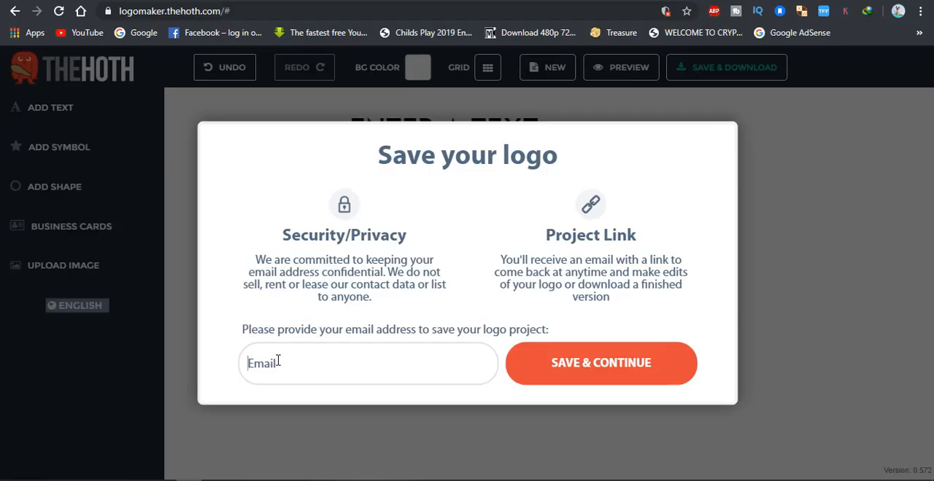
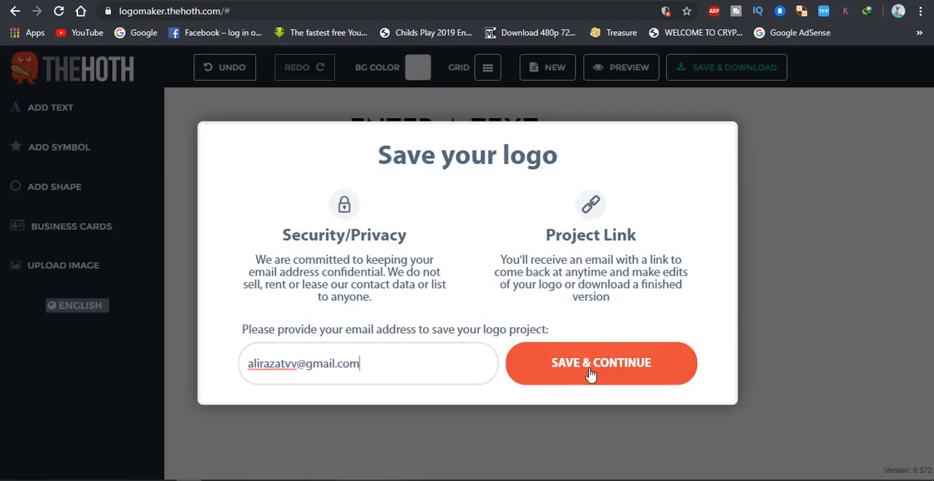
left_click(592, 375)
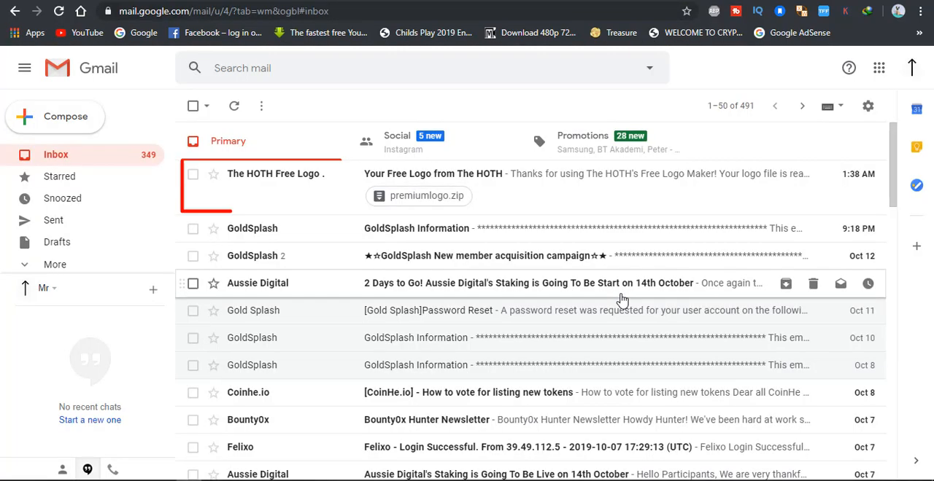
Step: Switch to Gmail, download premiumlogo.zip from The HOTH's free logo e-mail and open the archive
left_click(555, 195)
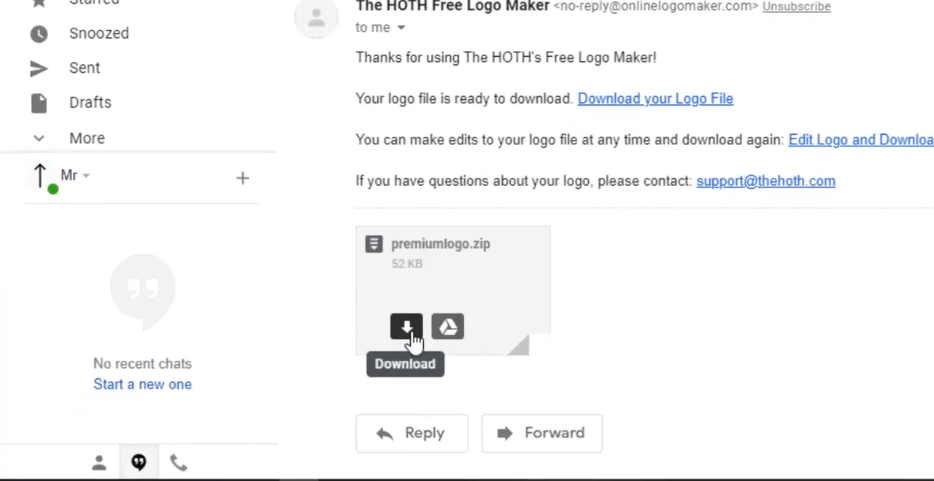
left_click(413, 340)
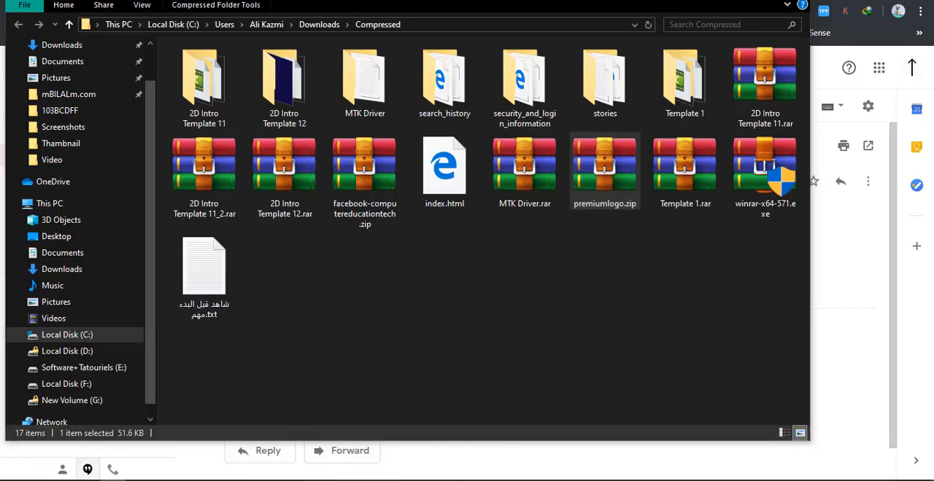
key("Return")
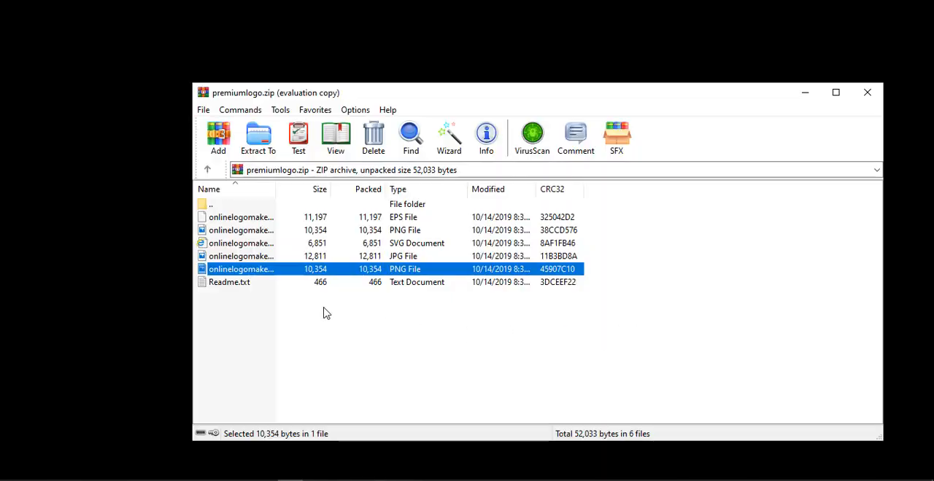